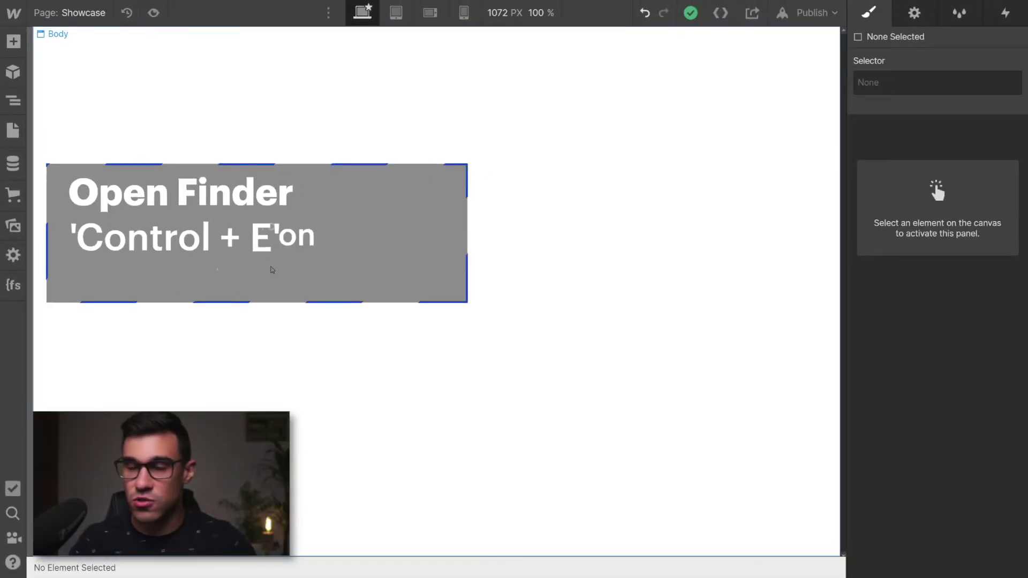
# Try Finder searches for 'sec', 'cont', 'gl' and 'colle', clearing each and leaving the box empty.
pyautogui.hotkey('ctrl', 'e')
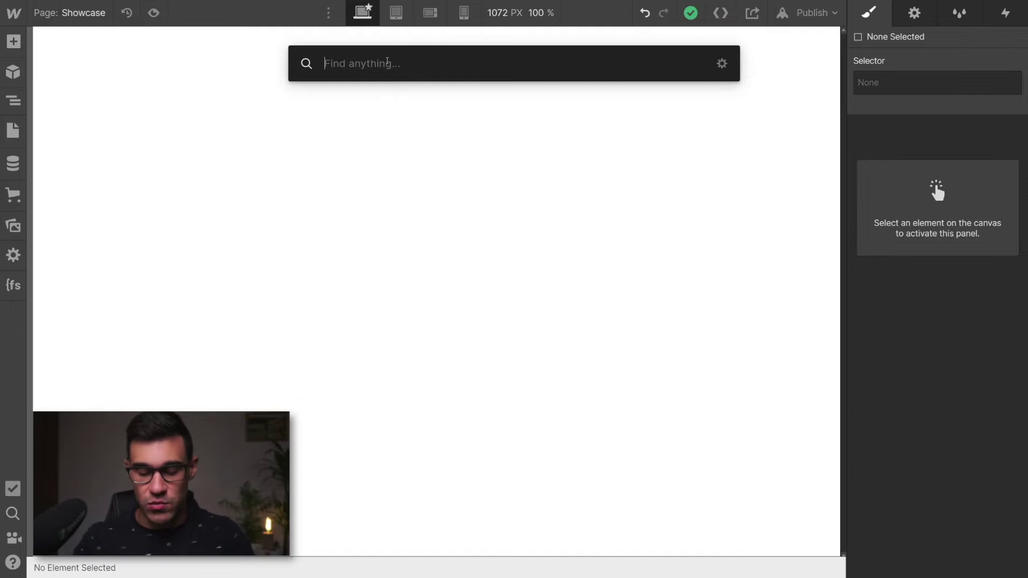
pyautogui.write('sec')
pyautogui.press('BackSpace')
pyautogui.press('BackSpace')
pyautogui.press('BackSpace')
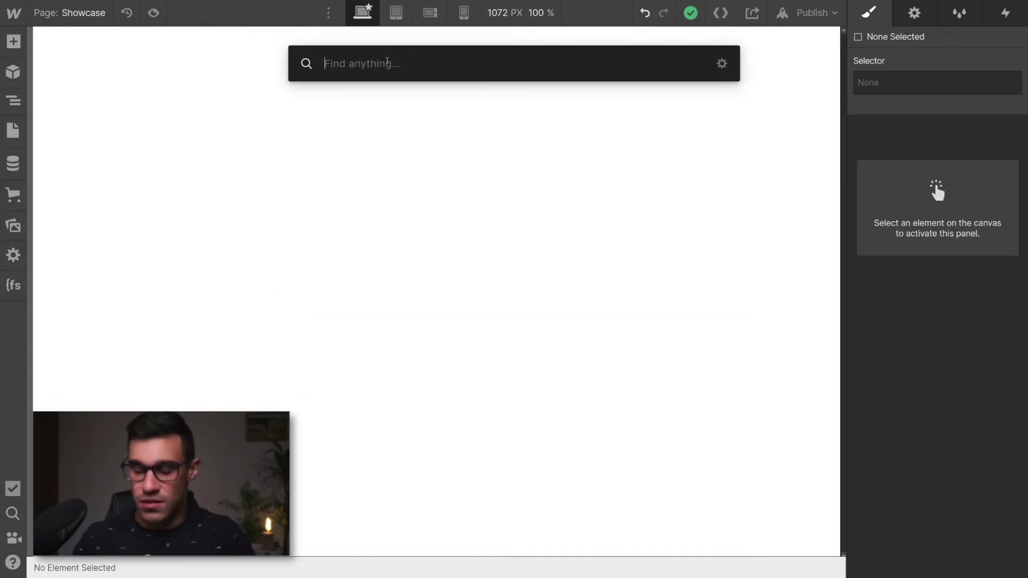
pyautogui.write('cont')
pyautogui.press('BackSpace')
pyautogui.press('BackSpace')
pyautogui.press('BackSpace')
pyautogui.press('BackSpace')
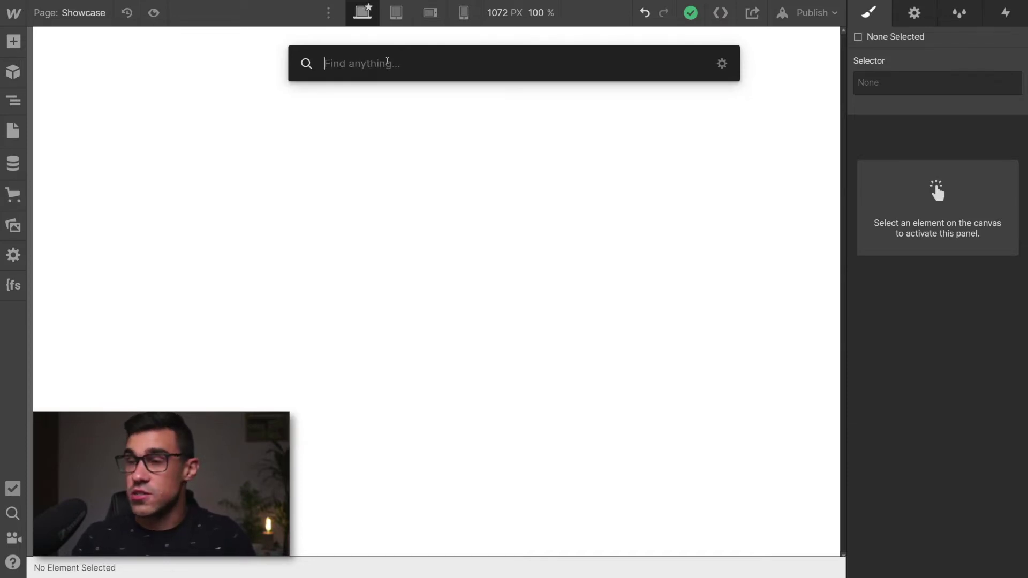
pyautogui.write('gl')
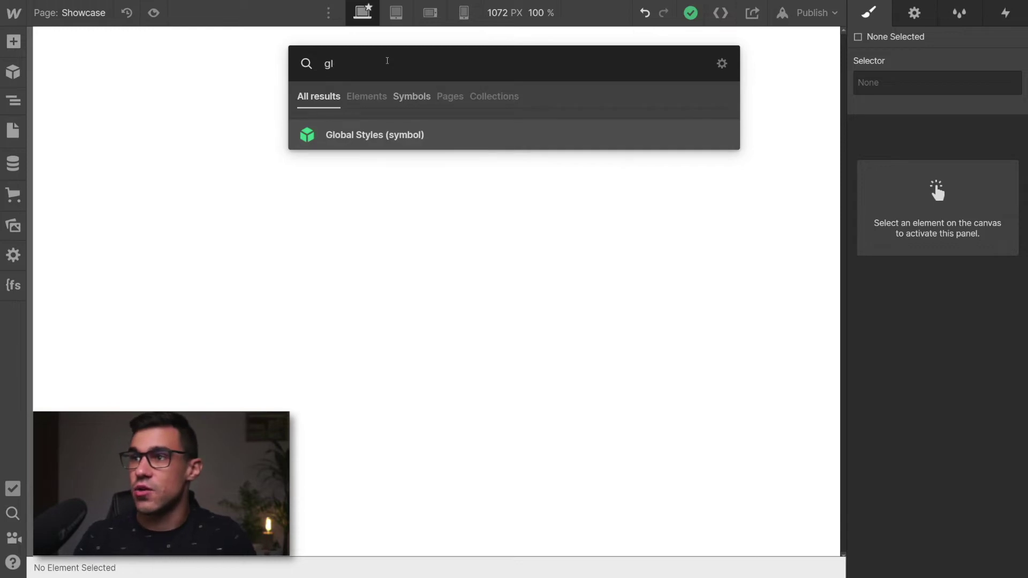
pyautogui.press('BackSpace')
pyautogui.press('BackSpace')
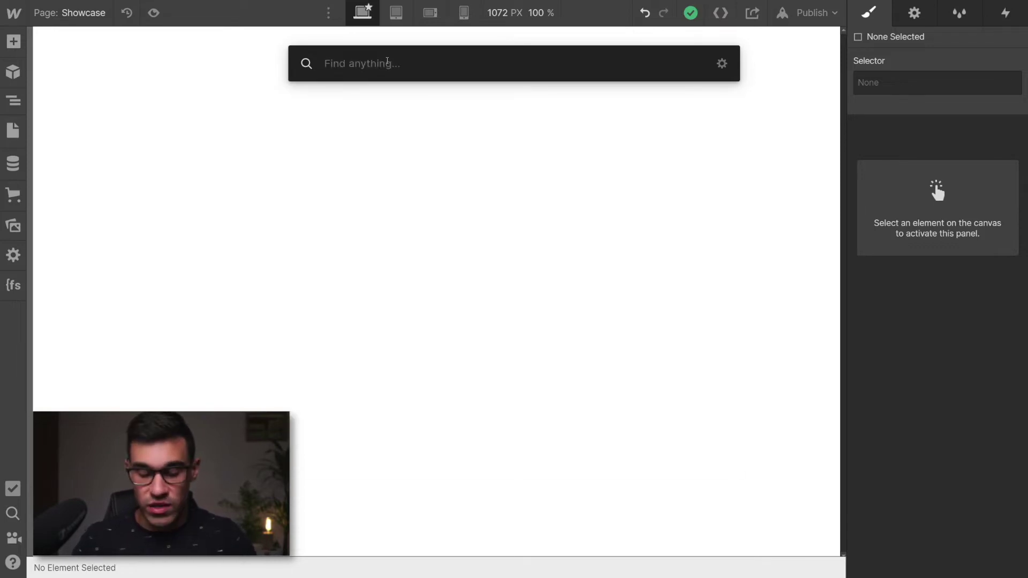
pyautogui.write('colle')
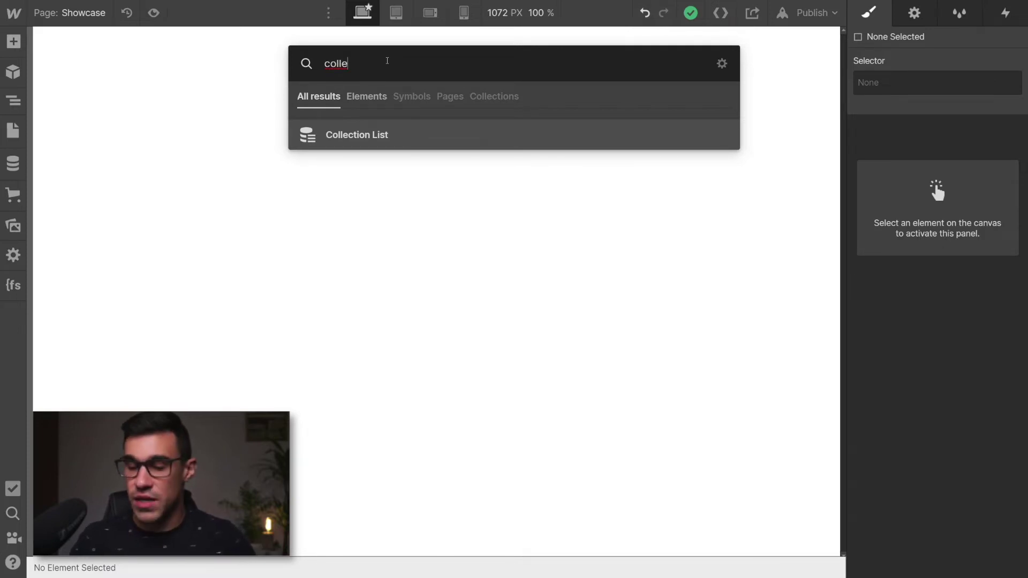
pyautogui.press('BackSpace')
pyautogui.press('BackSpace')
pyautogui.press('BackSpace')
pyautogui.press('BackSpace')
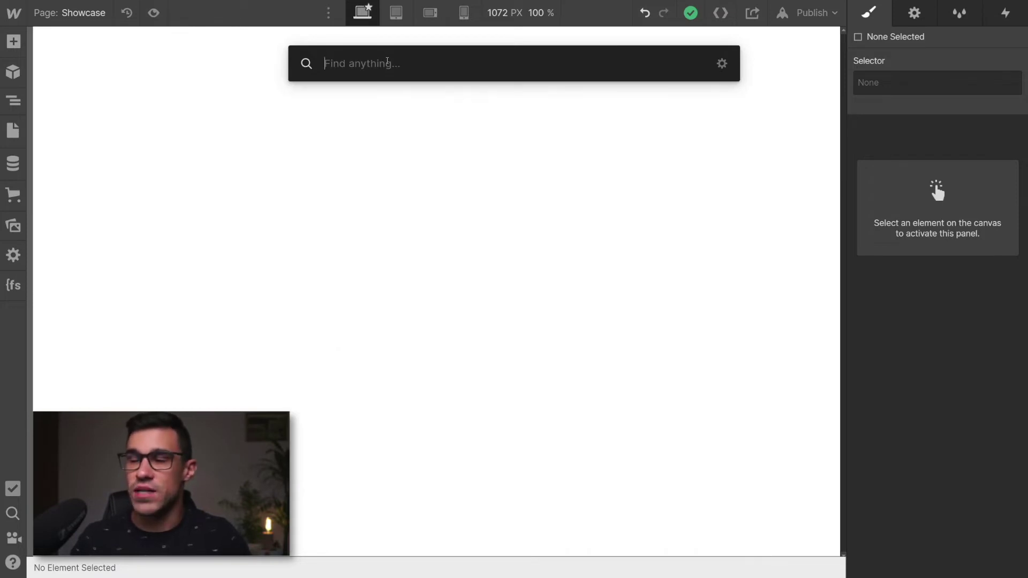
pyautogui.write('home')
pyautogui.press('Return')
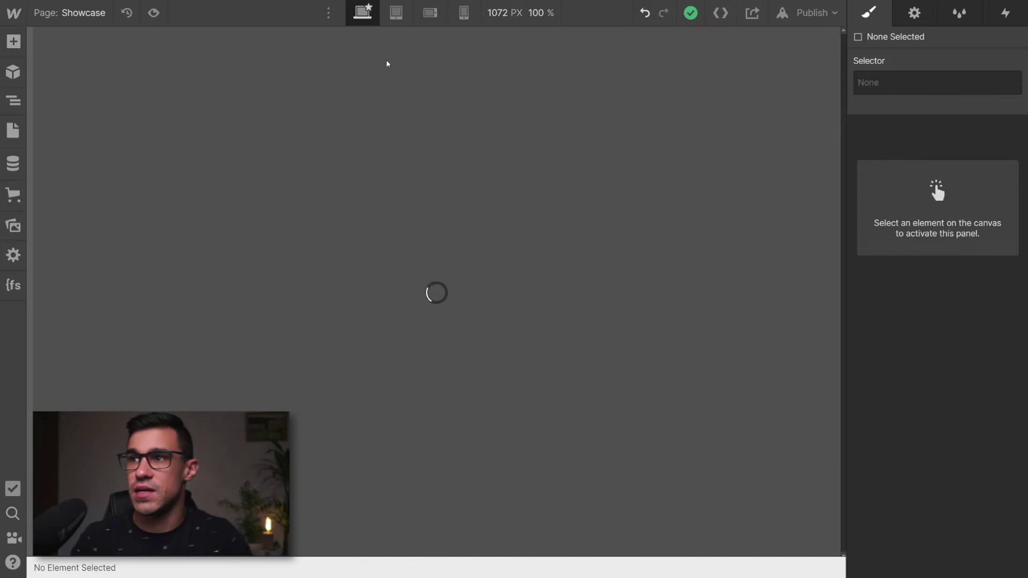
pyautogui.hotkey('ctrl', 'e')
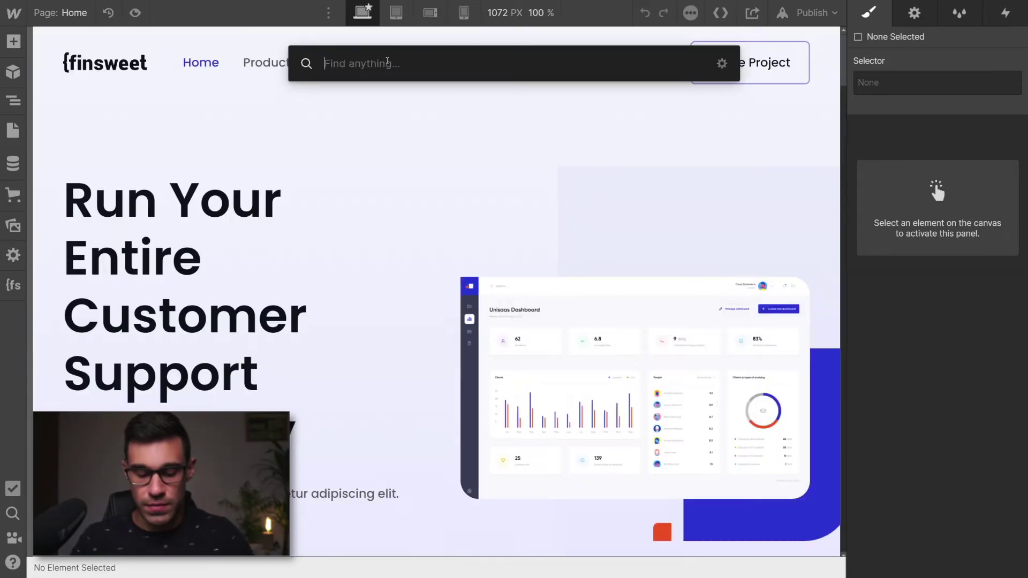
pyautogui.write('showca')
pyautogui.press('Return')
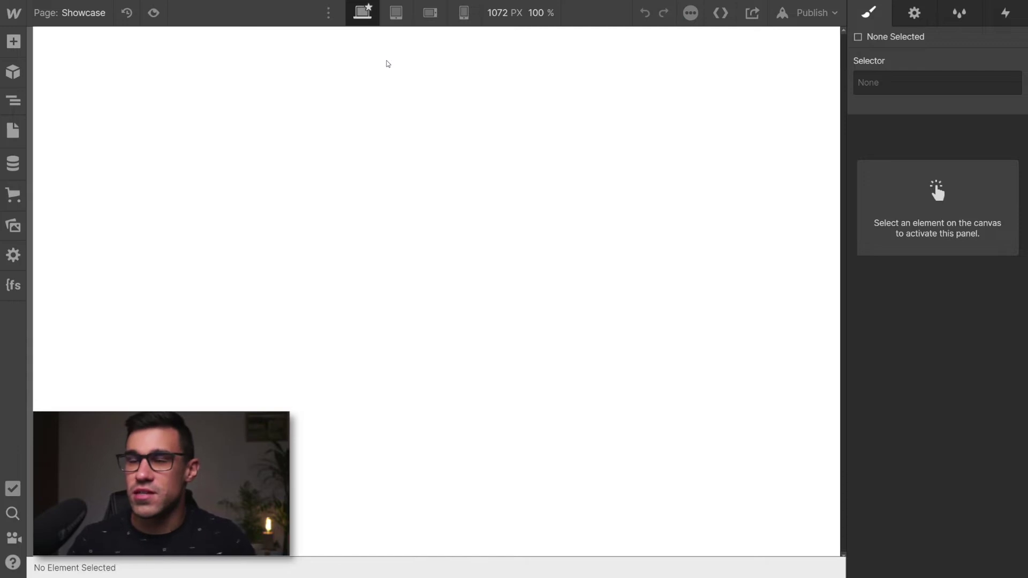
pyautogui.hotkey('ctrl', 'e')
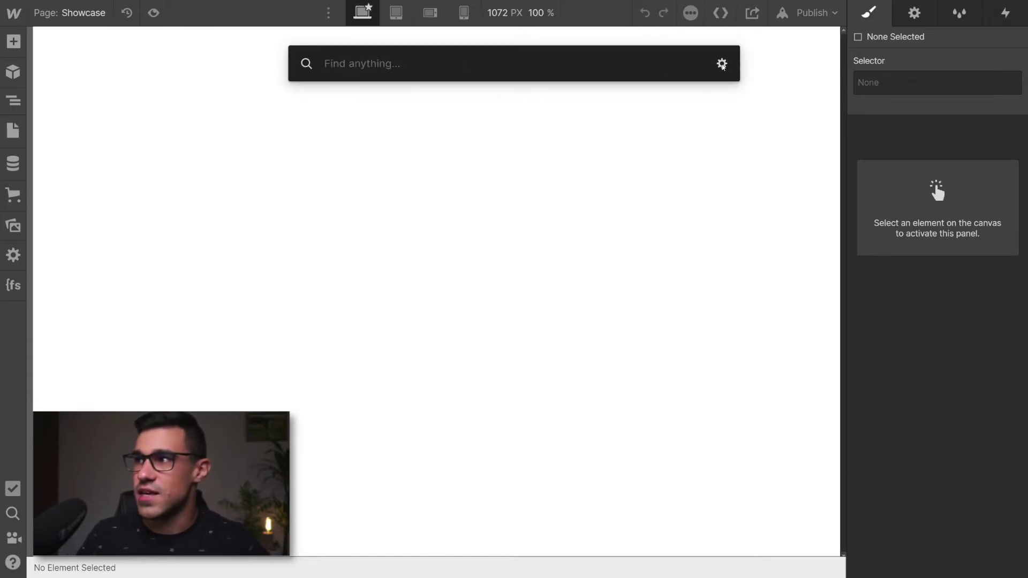
# Enable the Finder's Select on-page element option in its search settings.
pyautogui.click(721, 64)
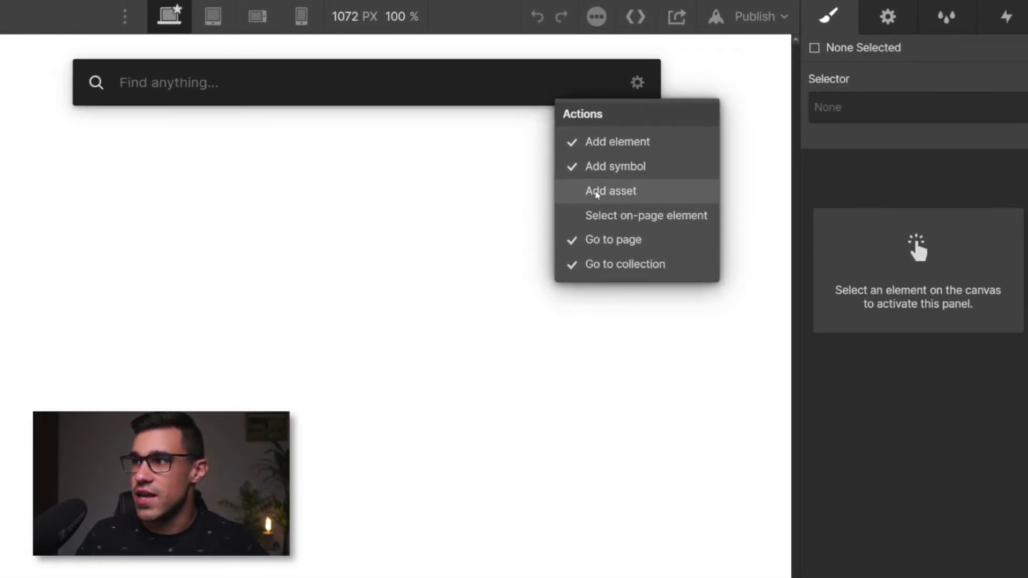
pyautogui.click(607, 221)
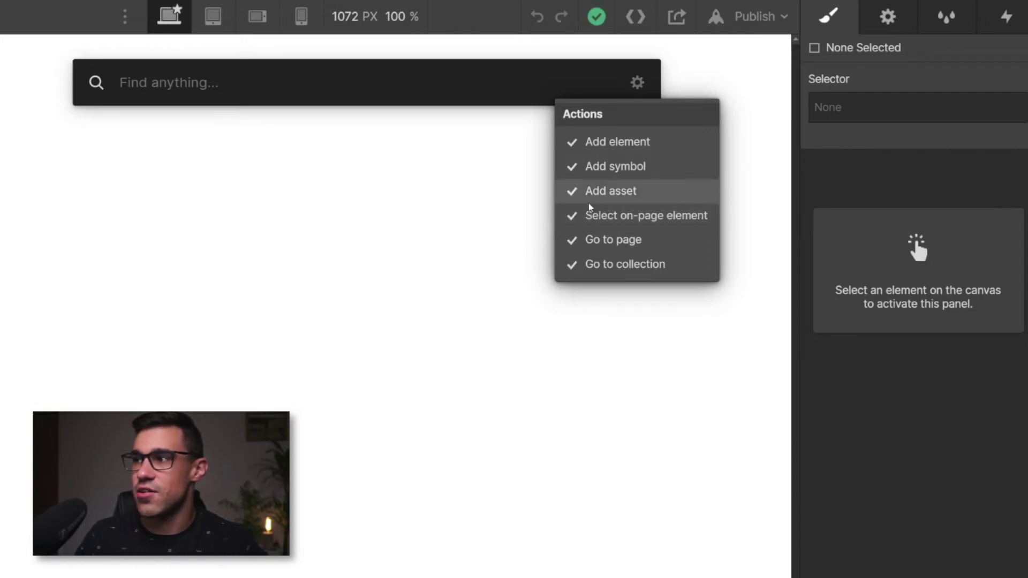
pyautogui.click(219, 82)
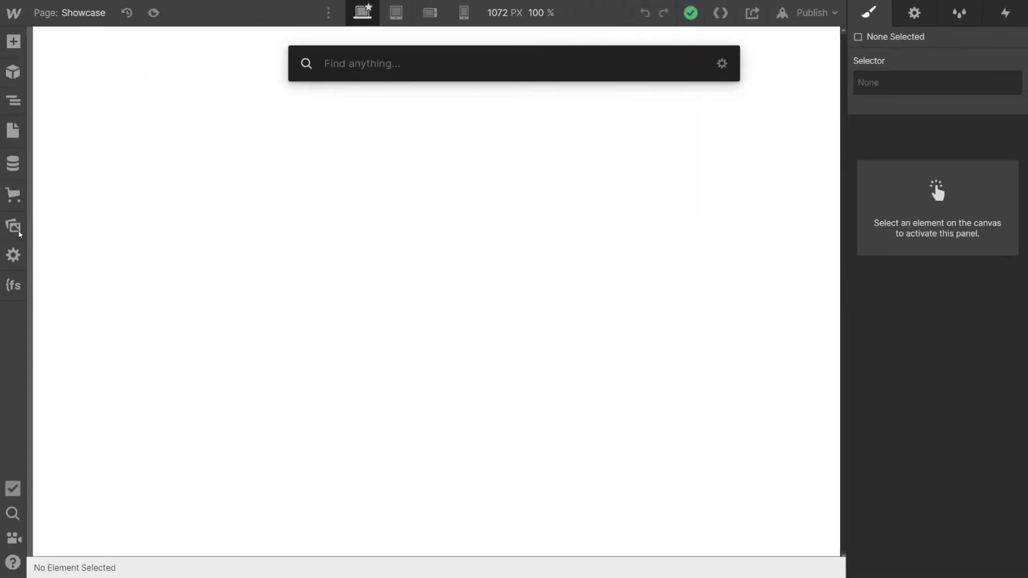
pyautogui.press('Escape')
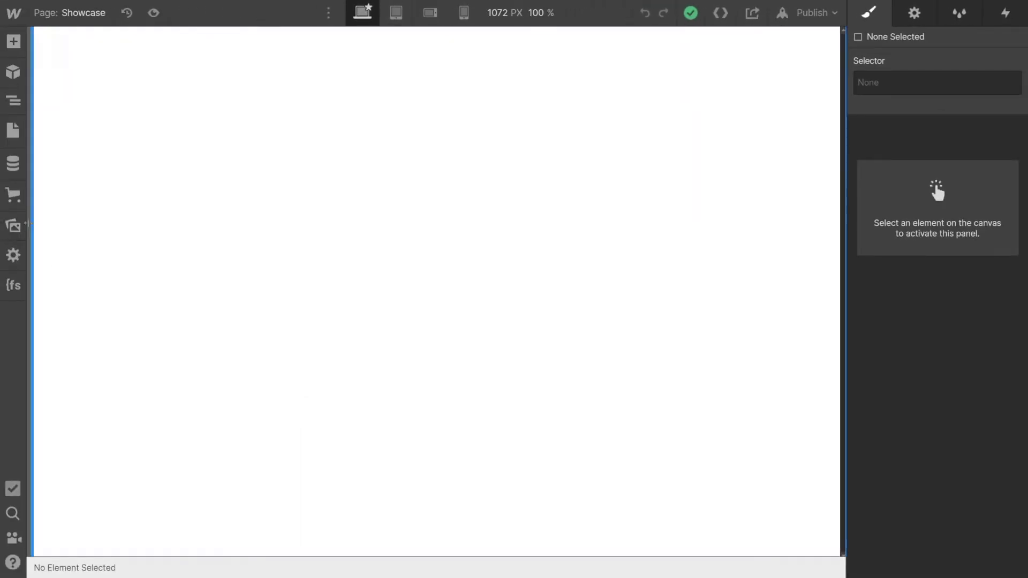
# Browse the project's uploaded Assets list, then hide it.
pyautogui.click(14, 227)
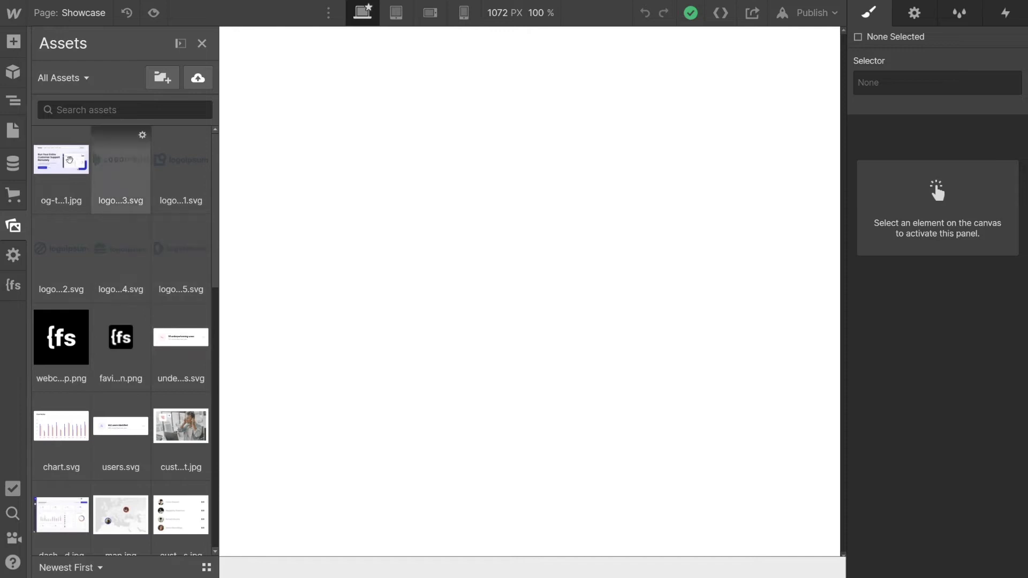
pyautogui.scroll(-2, 136, 319)
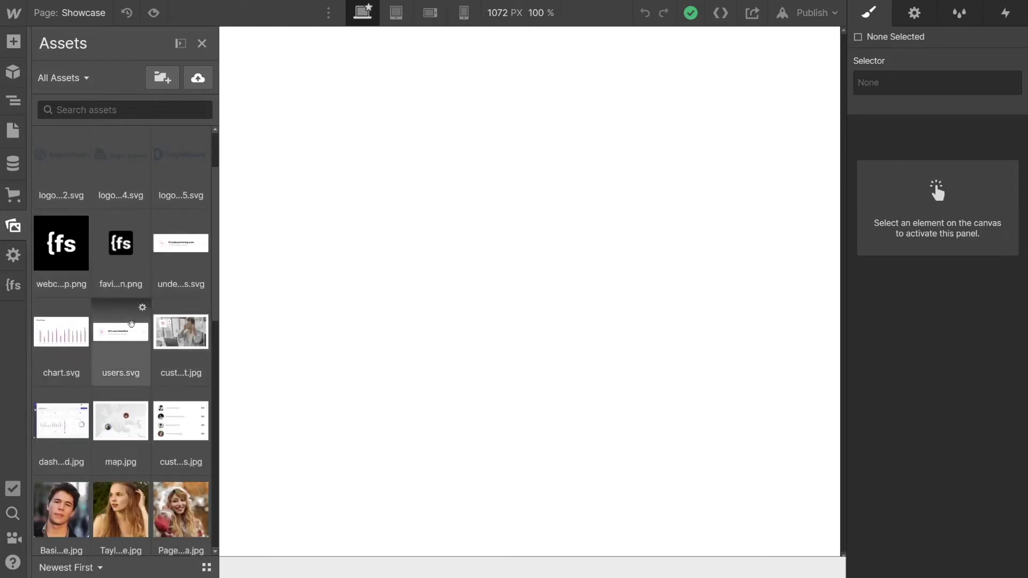
pyautogui.press('Escape')
# Insert customer support.jpg into the Body via the Finder, then undo the insertion.
pyautogui.click(359, 337)
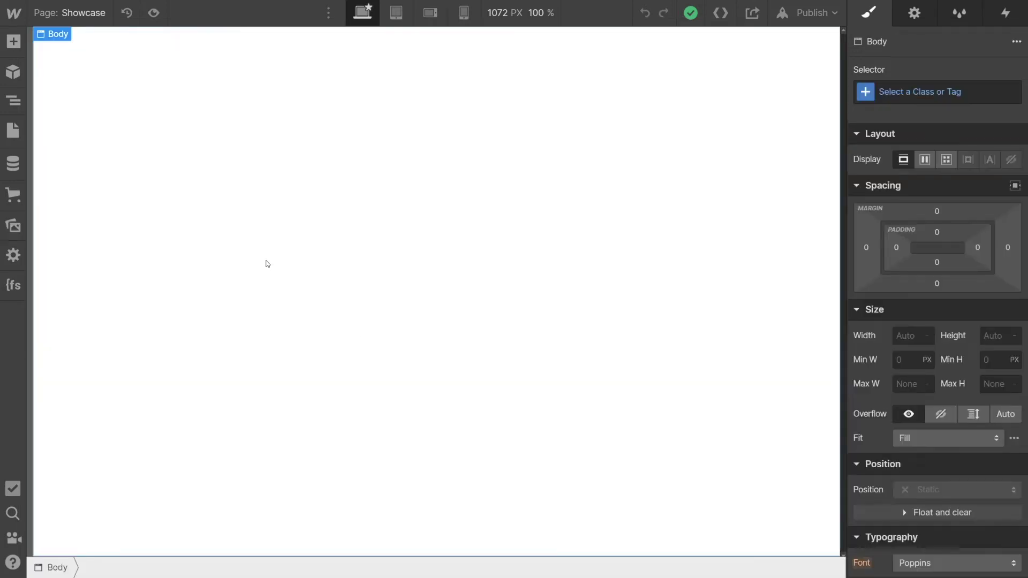
pyautogui.hotkey('ctrl', 'e')
pyautogui.write('cus')
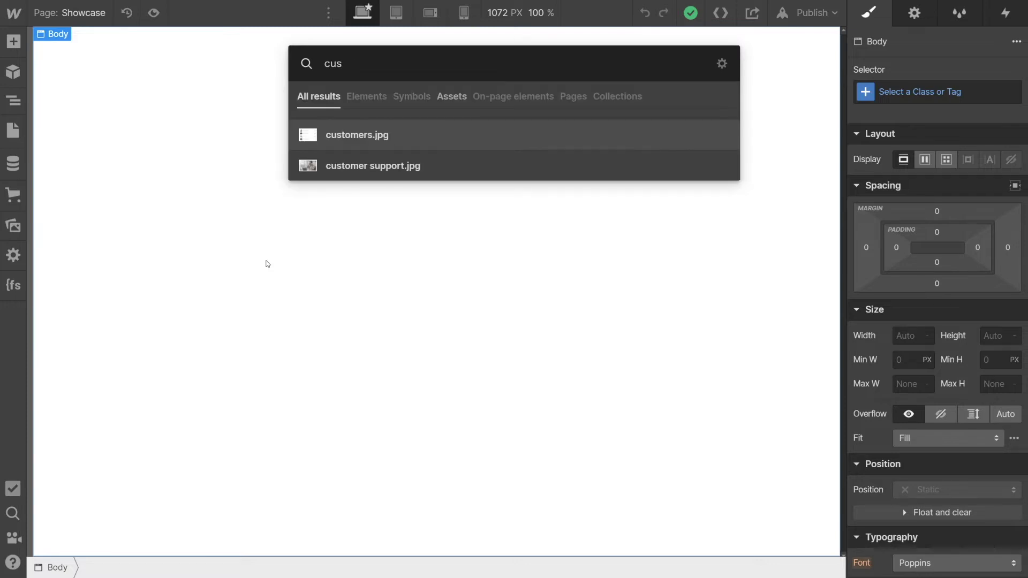
pyautogui.press('Down')
pyautogui.press('Return')
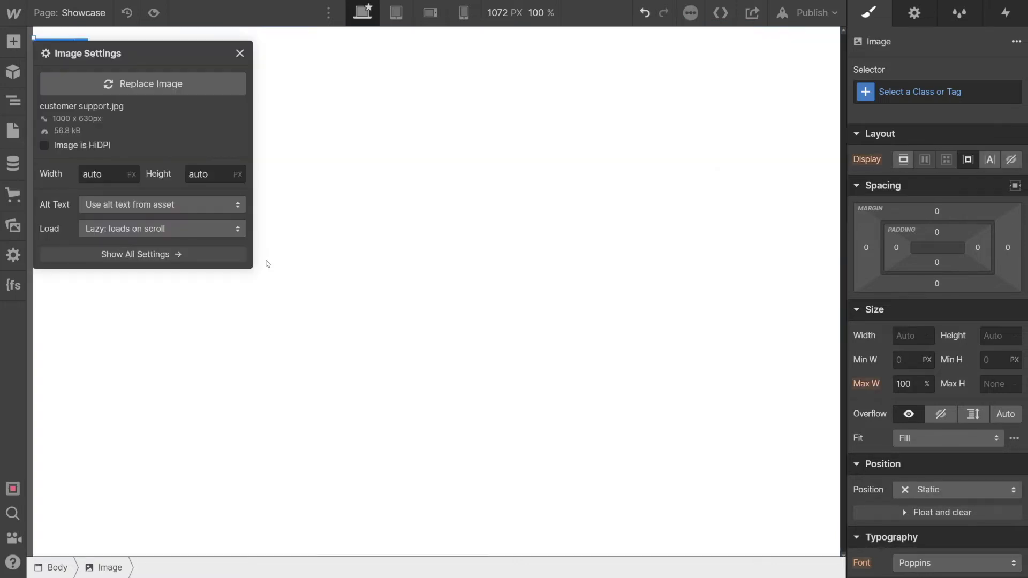
pyautogui.hotkey('ctrl', 'z')
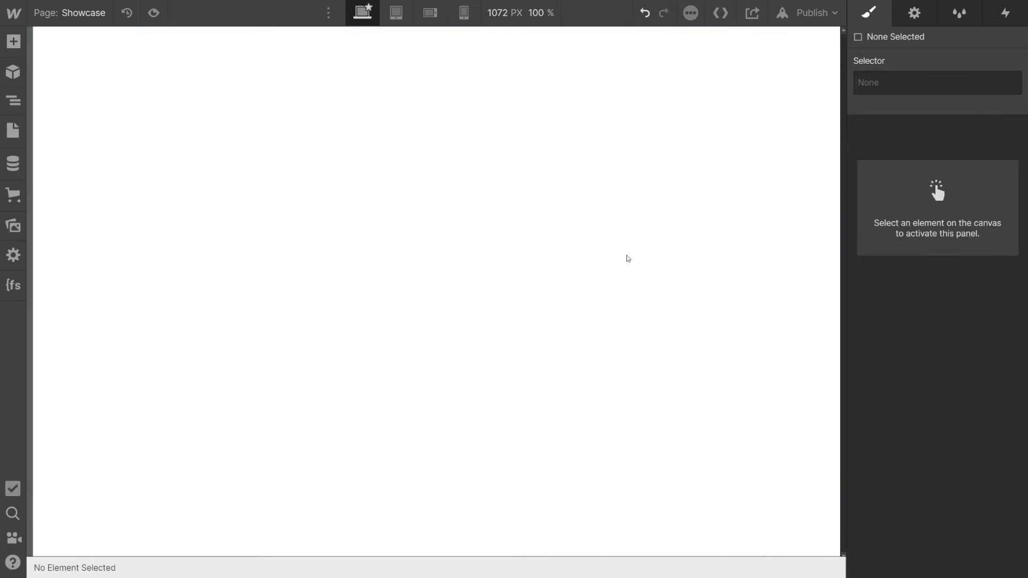
# Go to the Home page through a Finder search for 'home'.
pyautogui.click(378, 212)
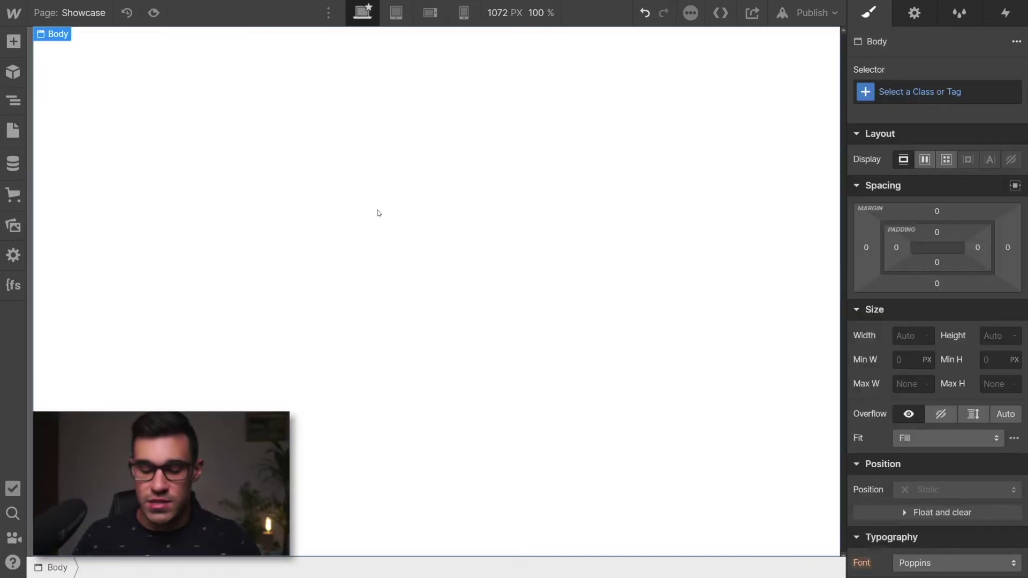
pyautogui.hotkey('ctrl', 'e')
pyautogui.write('home')
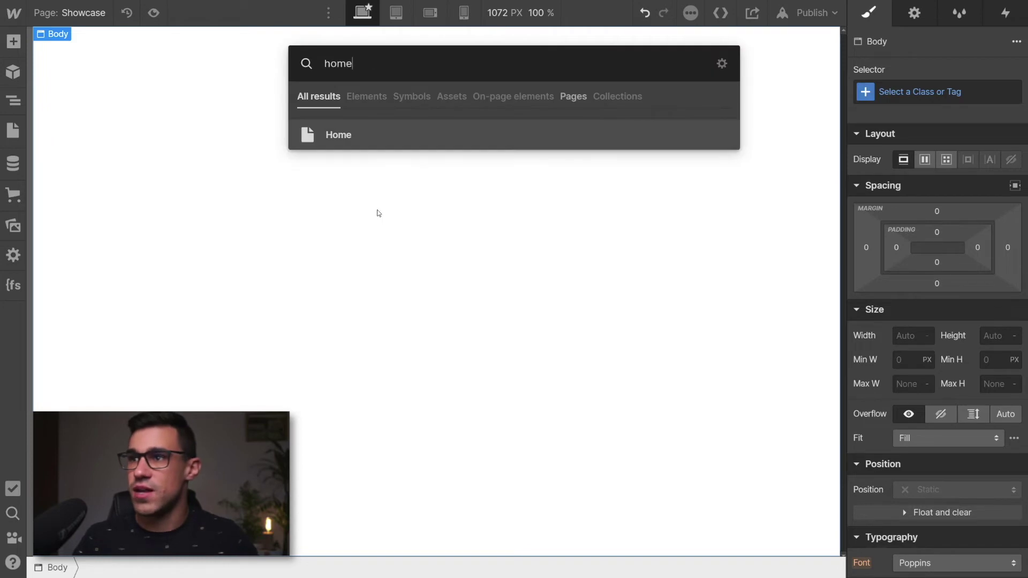
pyautogui.press('Return')
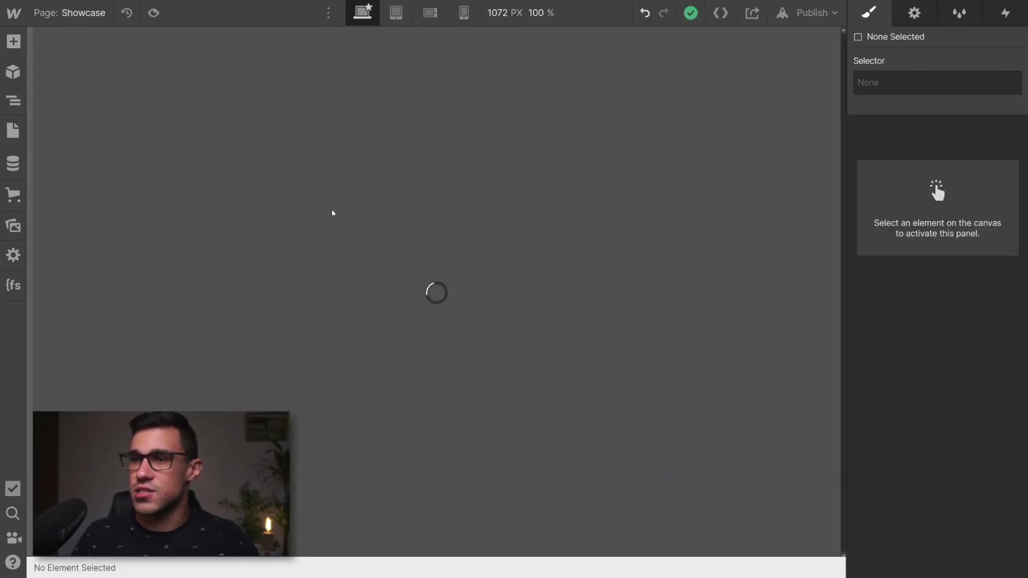
# Search the Finder for 'sectio' and jump to the section-home-header element.
pyautogui.hotkey('ctrl', 'e')
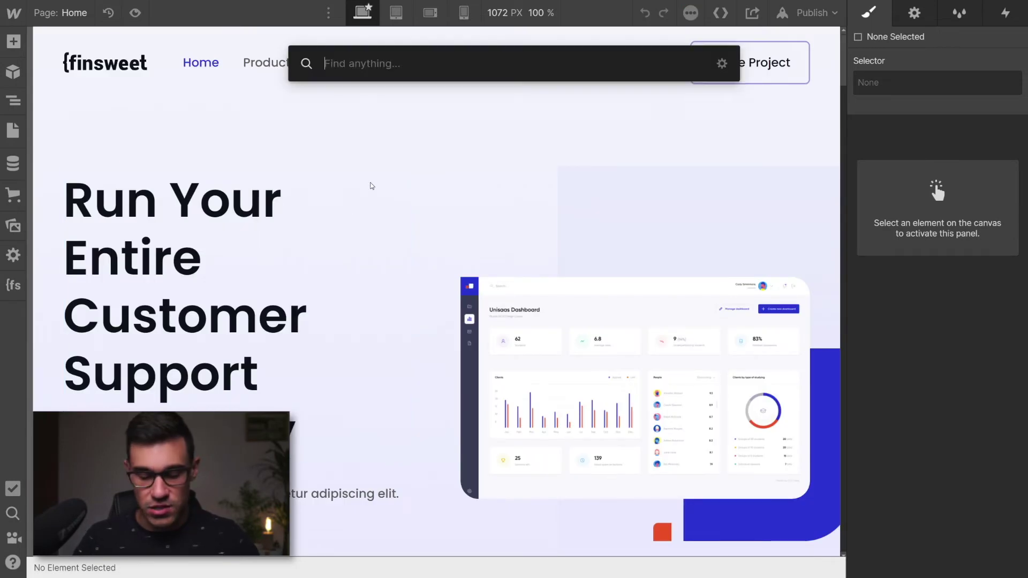
pyautogui.write('sect')
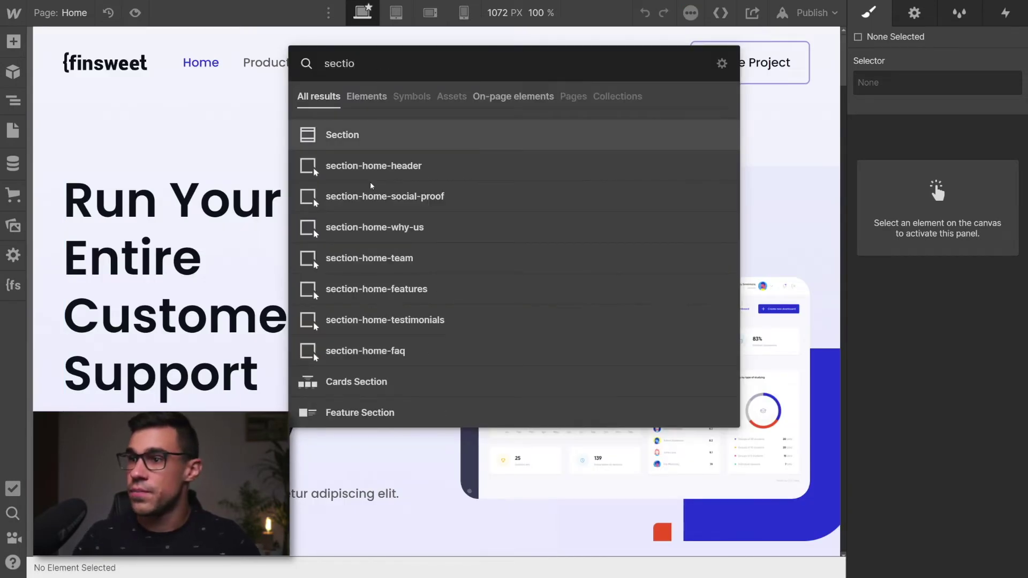
pyautogui.write('io')
pyautogui.click(370, 173)
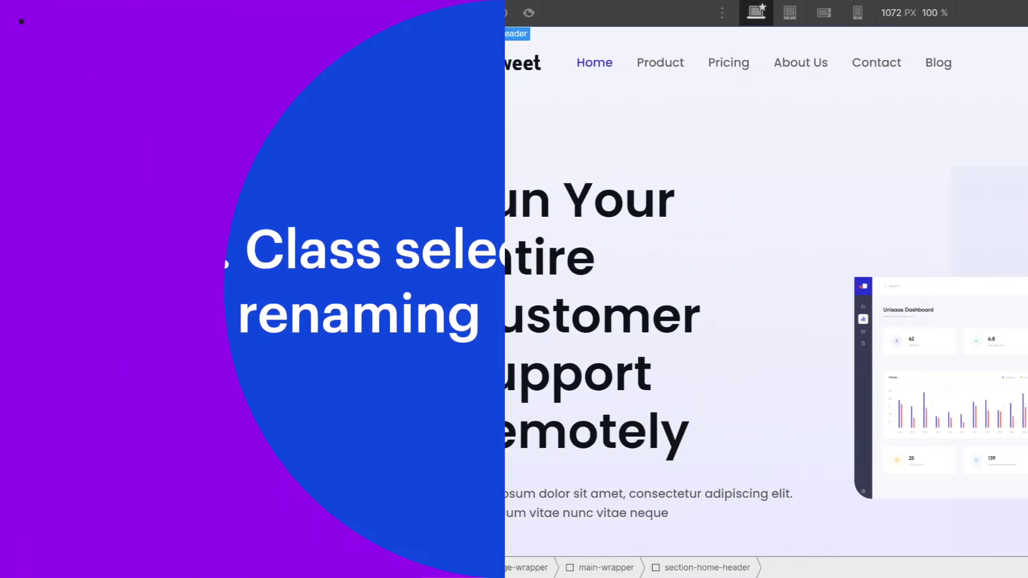
# Open the Showcase page through a Finder search for 'show'.
pyautogui.hotkey('ctrl', 'e')
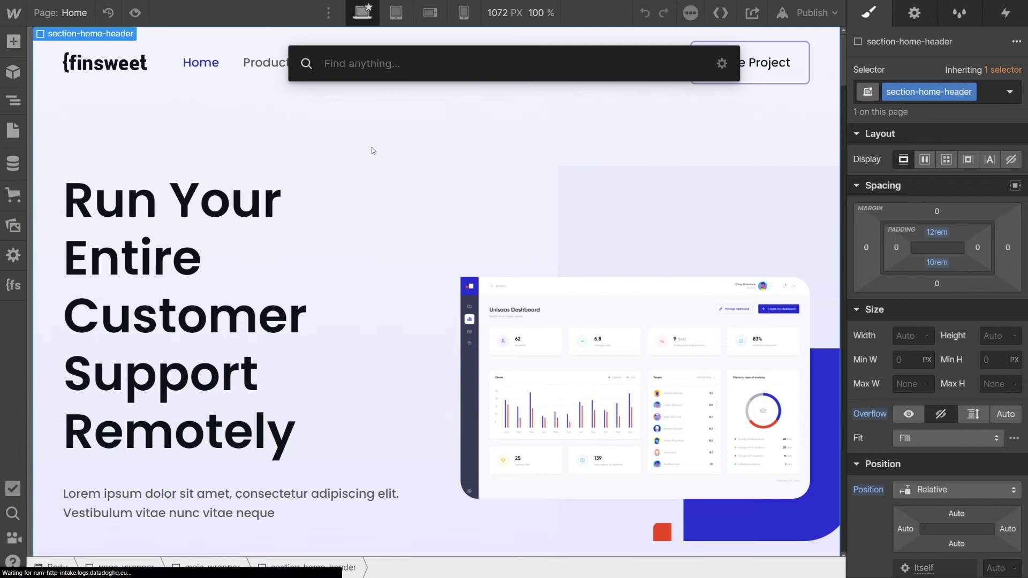
pyautogui.write('h')
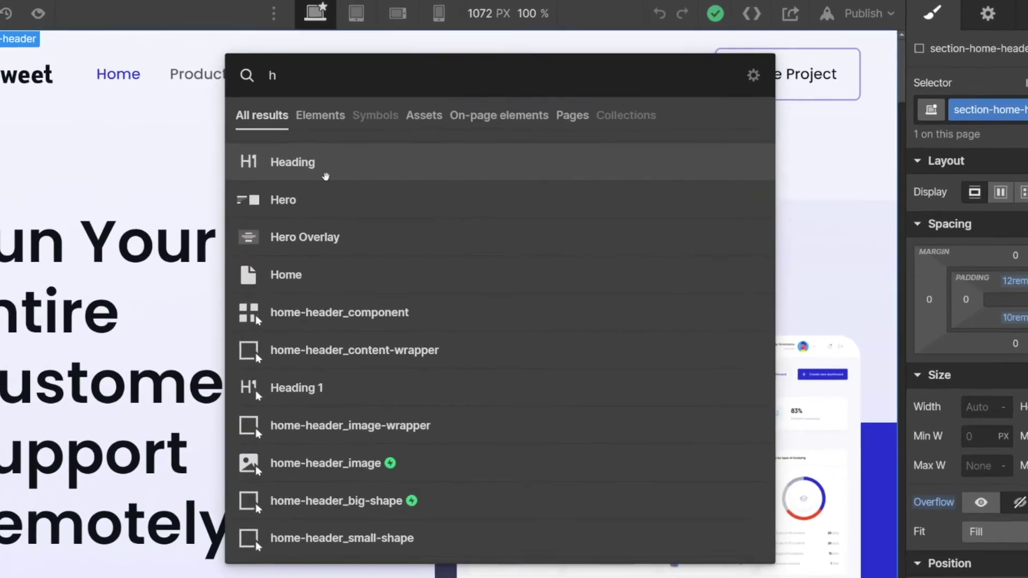
pyautogui.press('BackSpace')
pyautogui.write('show')
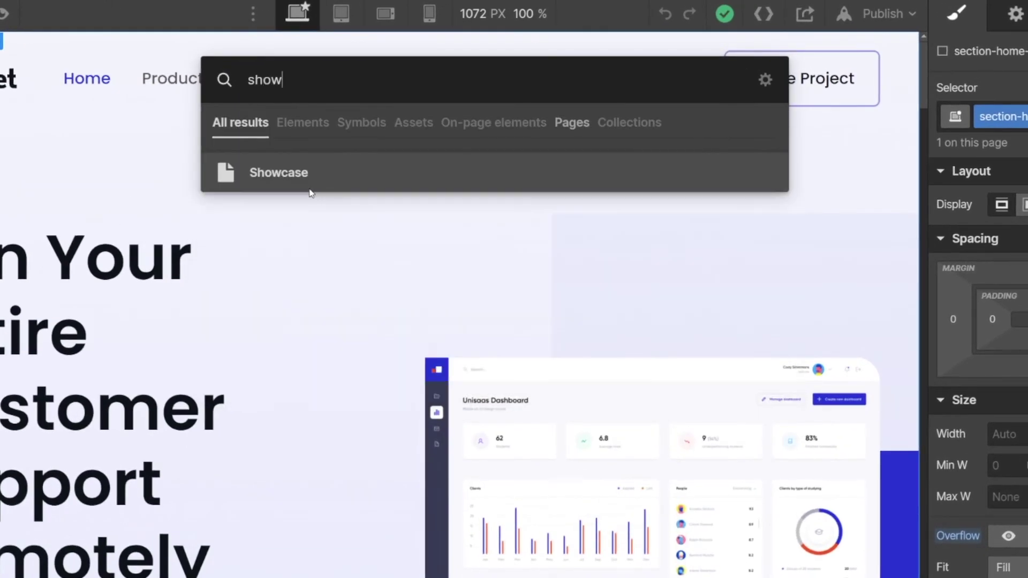
pyautogui.click(309, 190)
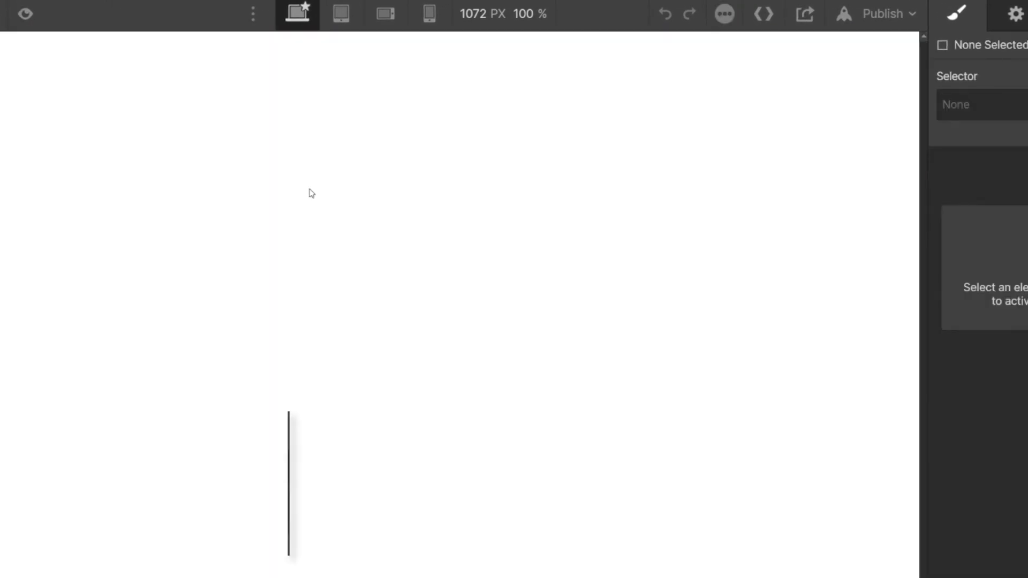
# Add a Section via the Finder and enter the class name section-showcase-hero.
pyautogui.hotkey('ctrl', 'e')
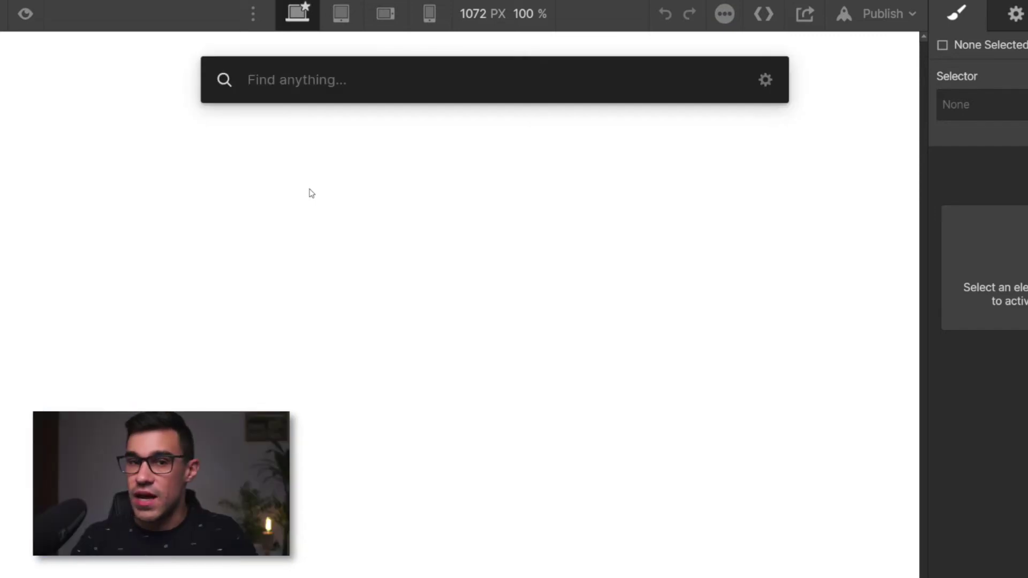
pyautogui.write('sect')
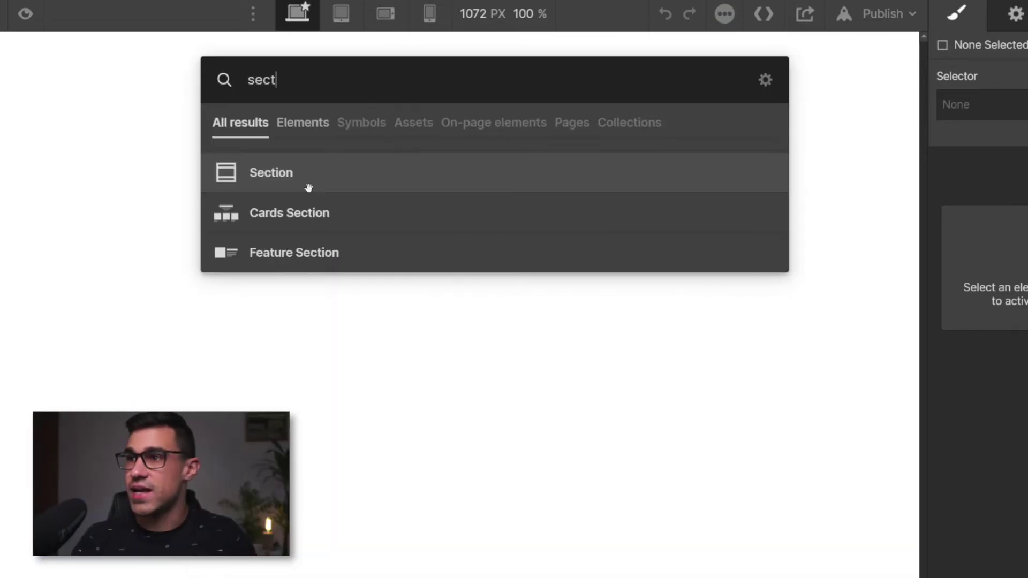
pyautogui.click(309, 188)
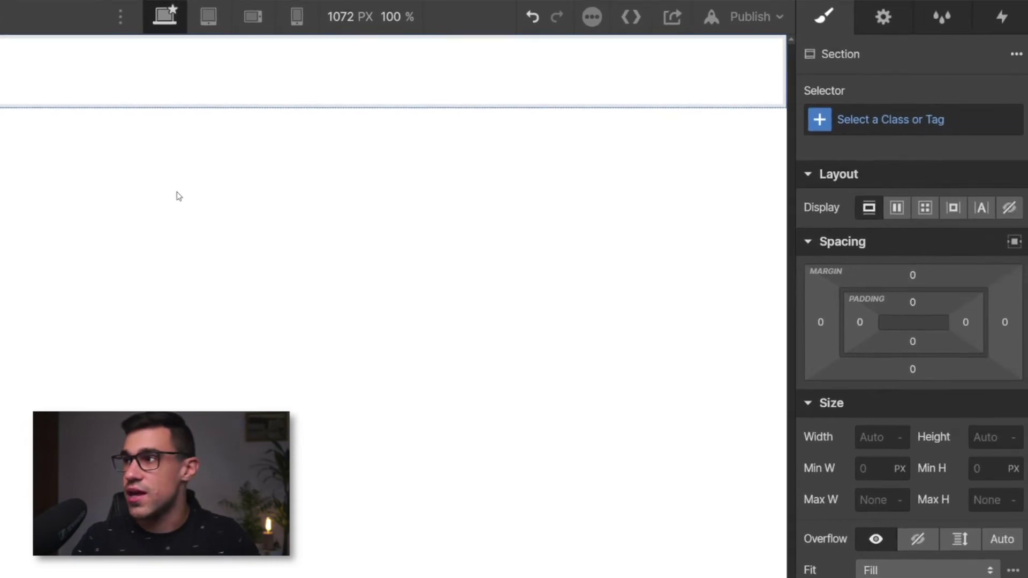
pyautogui.hotkey('ctrl', 'Return')
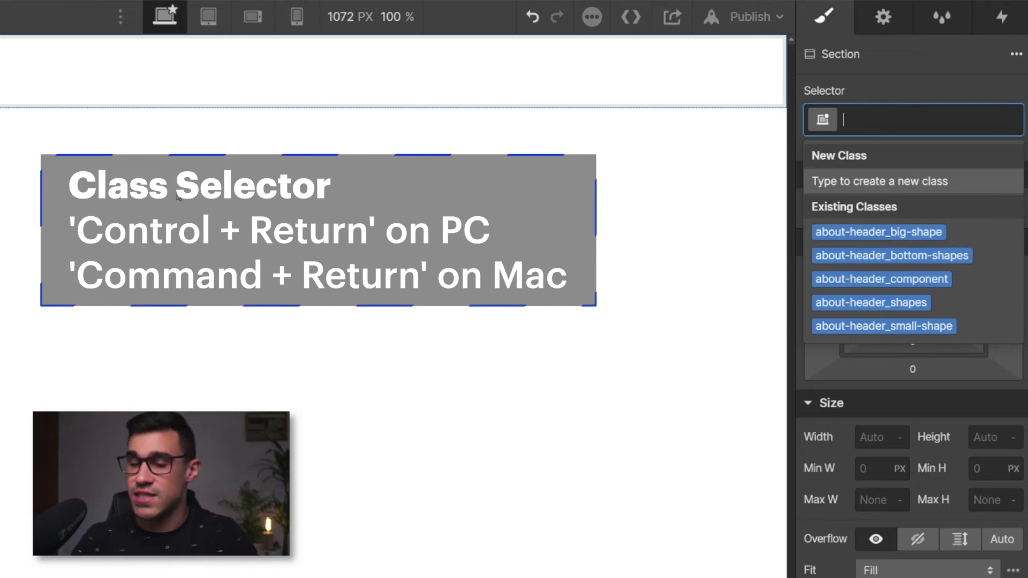
pyautogui.write('sec')
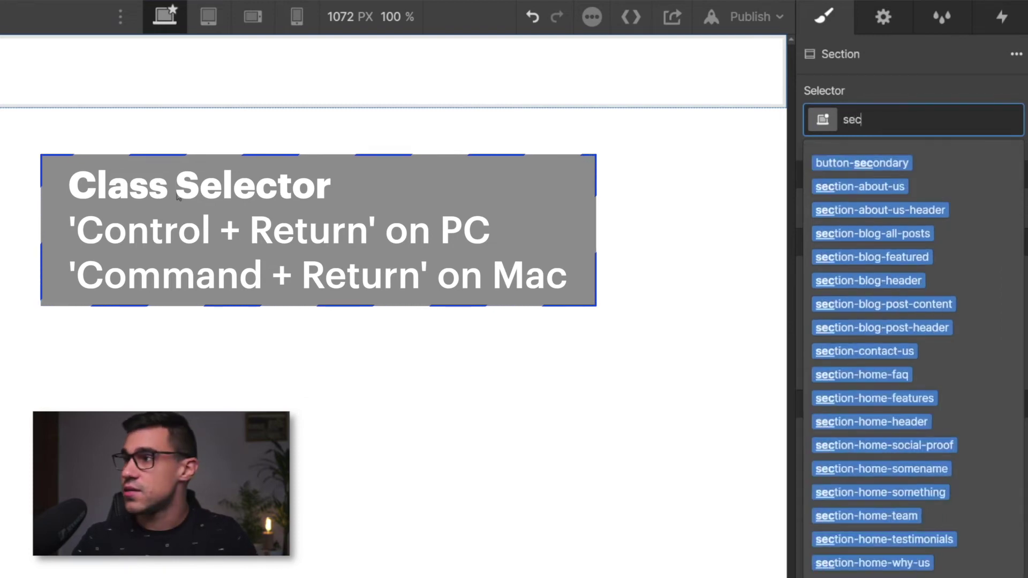
pyautogui.write('tion-sh')
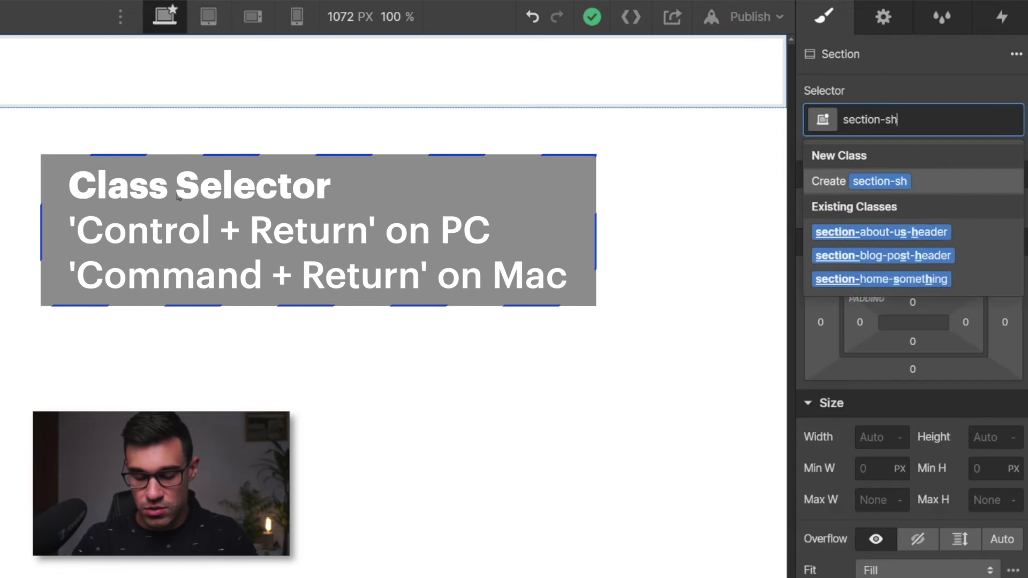
pyautogui.write('owcase')
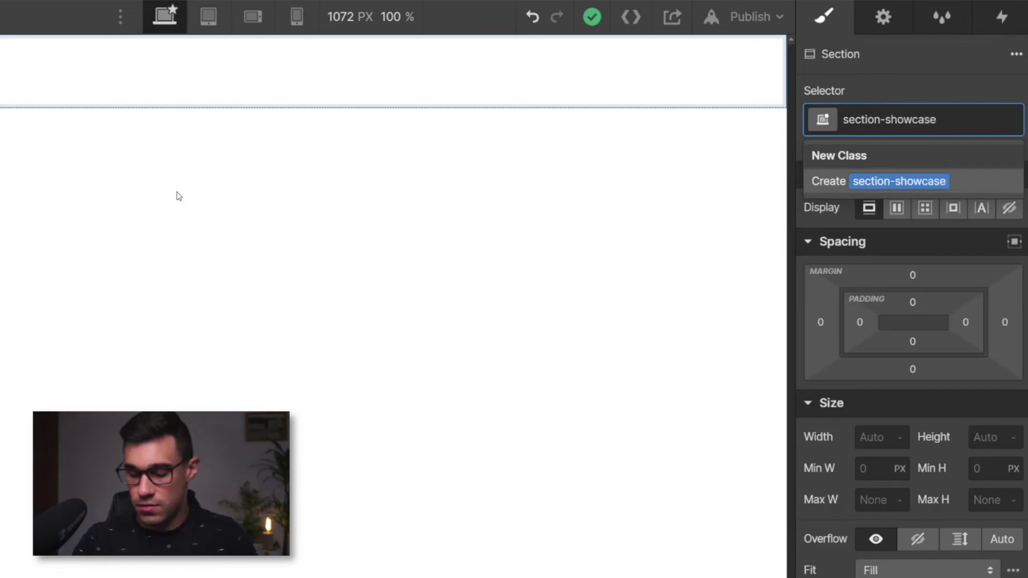
pyautogui.write('0hero')
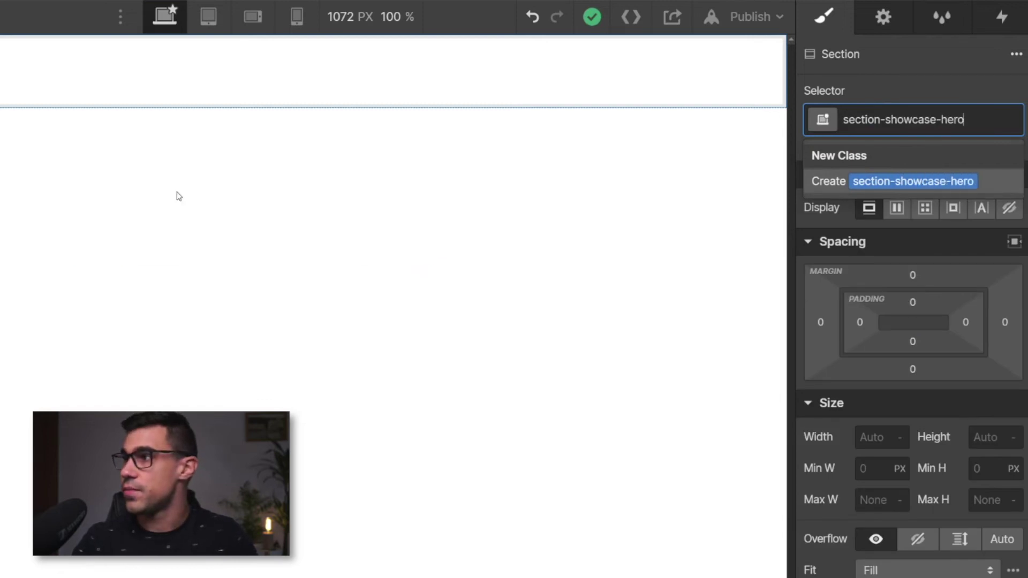
# Create the section-showcase-hero class and insert a Container inside the section.
pyautogui.press('Return')
pyautogui.hotkey('ctrl', 'e')
pyautogui.write('cont')
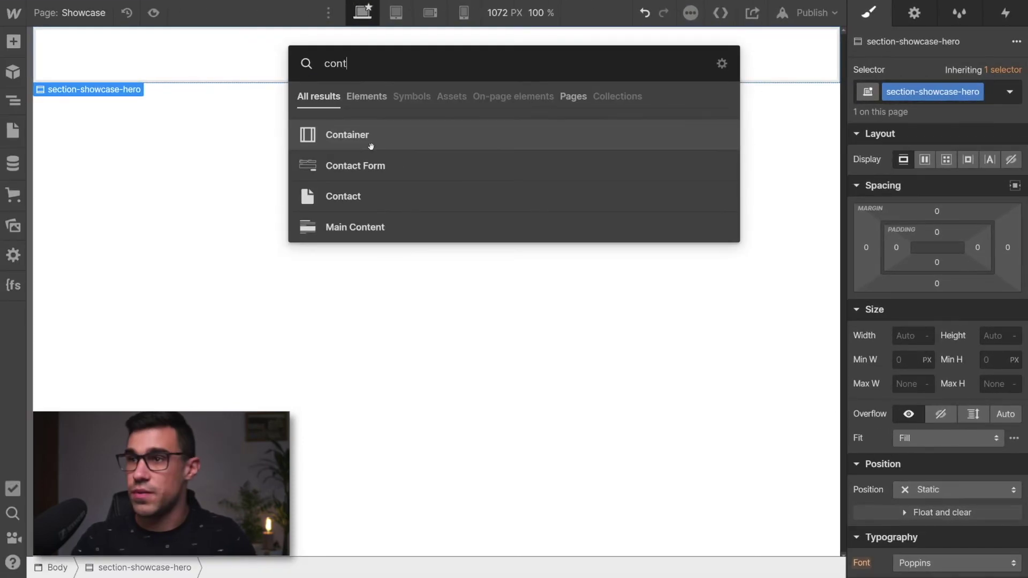
pyautogui.click(371, 146)
# Insert a Div Block inside the Container and start a class search for 'padd'.
pyautogui.hotkey('ctrl', 'e')
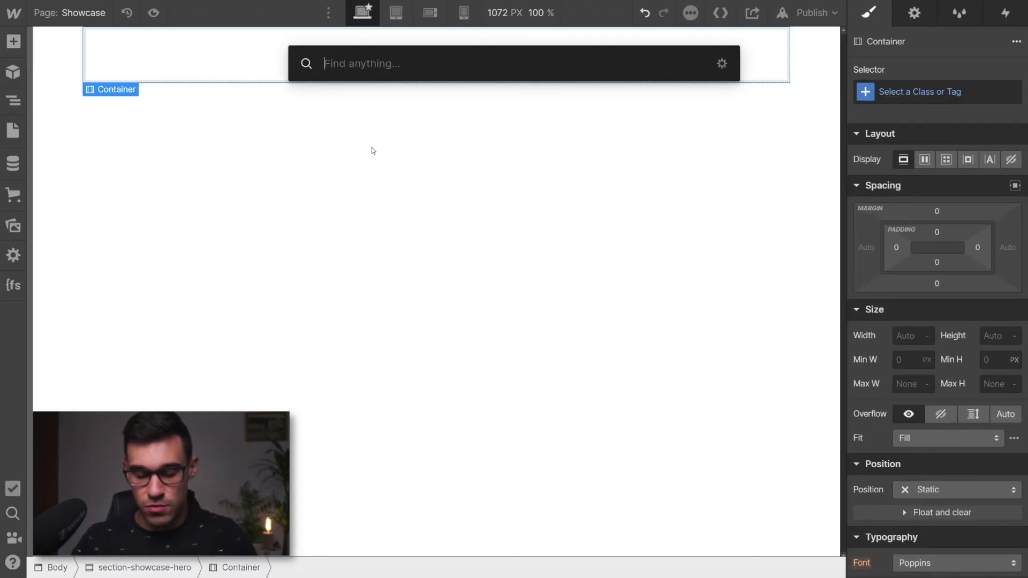
pyautogui.write('di')
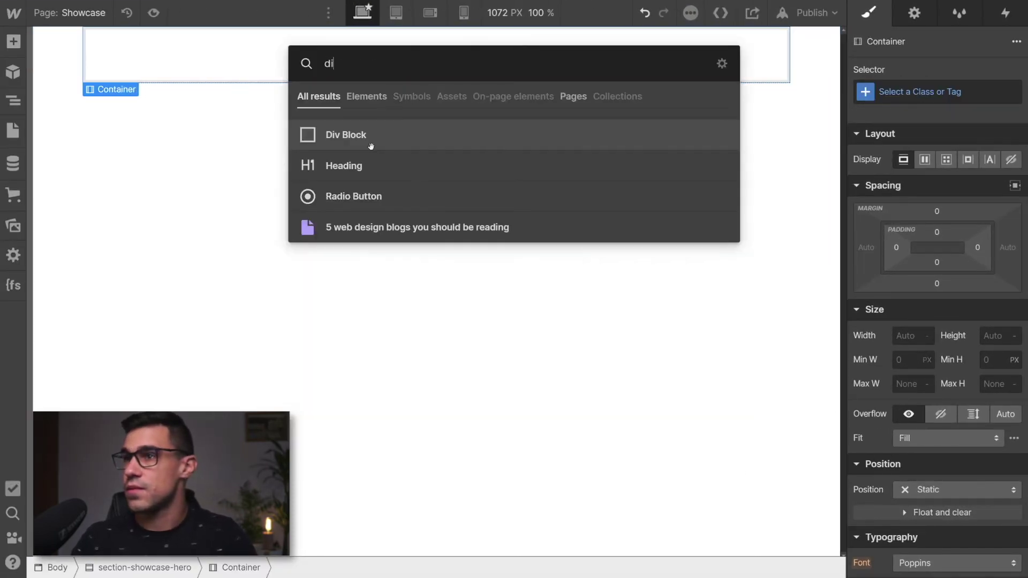
pyautogui.press('BackSpace')
pyautogui.click(371, 146)
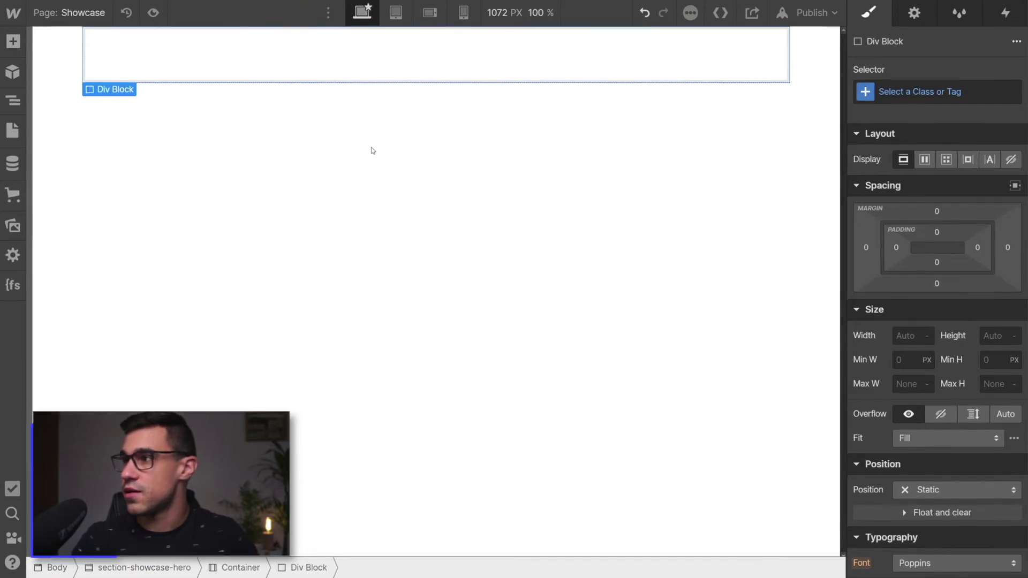
pyautogui.hotkey('ctrl', 'Return')
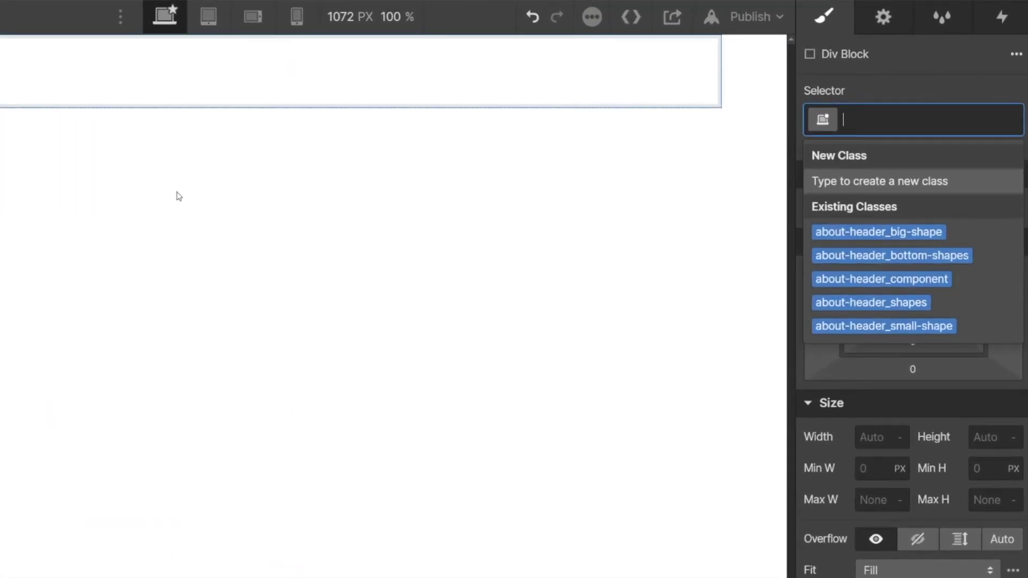
pyautogui.write('pa')
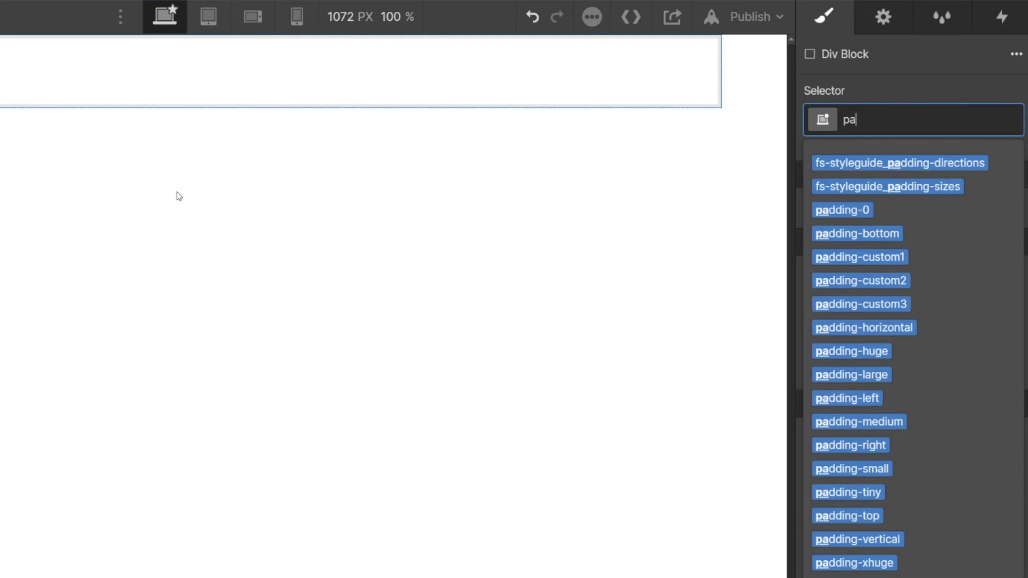
pyautogui.write('dd')
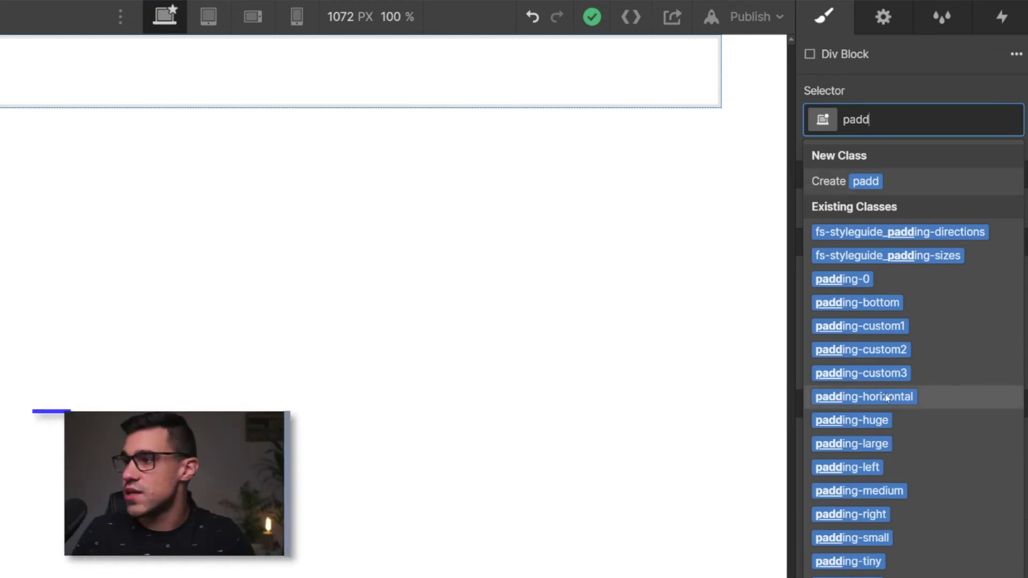
# Apply the existing padding-huge class to the Div Block, cancelling a trial rename of it.
pyautogui.click(851, 421)
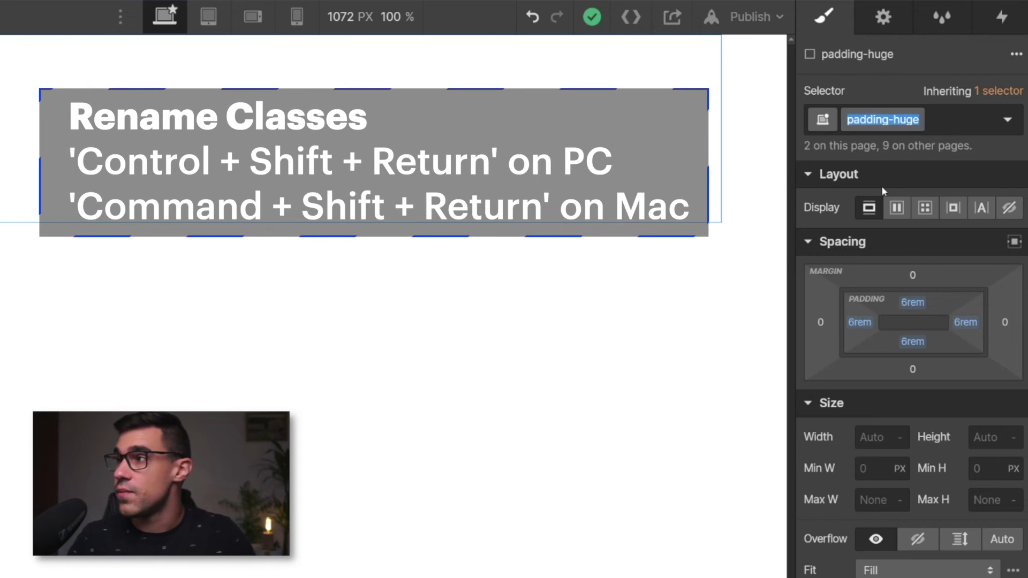
pyautogui.press('Right')
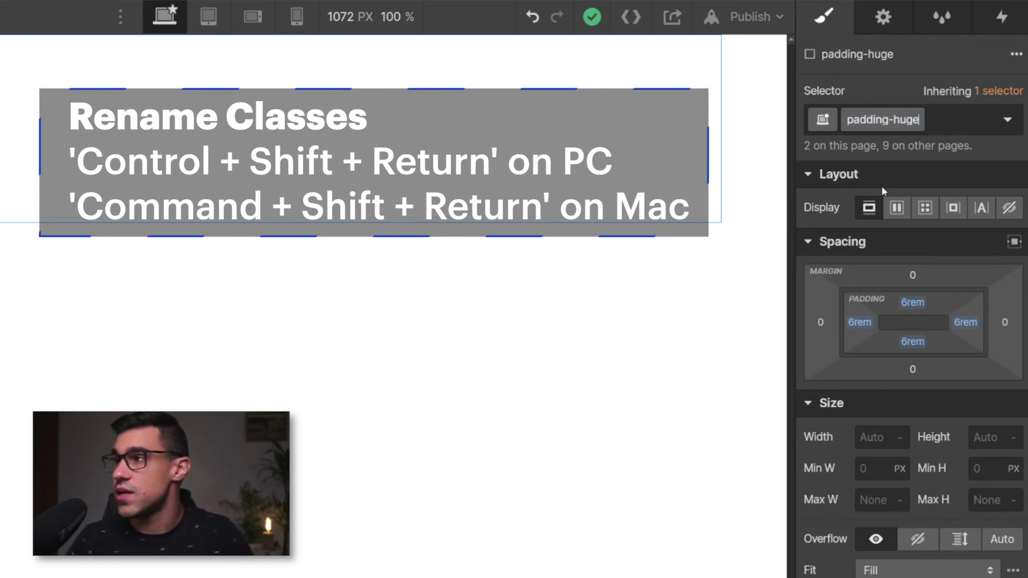
pyautogui.press('BackSpace')
pyautogui.press('BackSpace')
pyautogui.press('BackSpace')
pyautogui.press('BackSpace')
pyautogui.write('fdfsgdf')
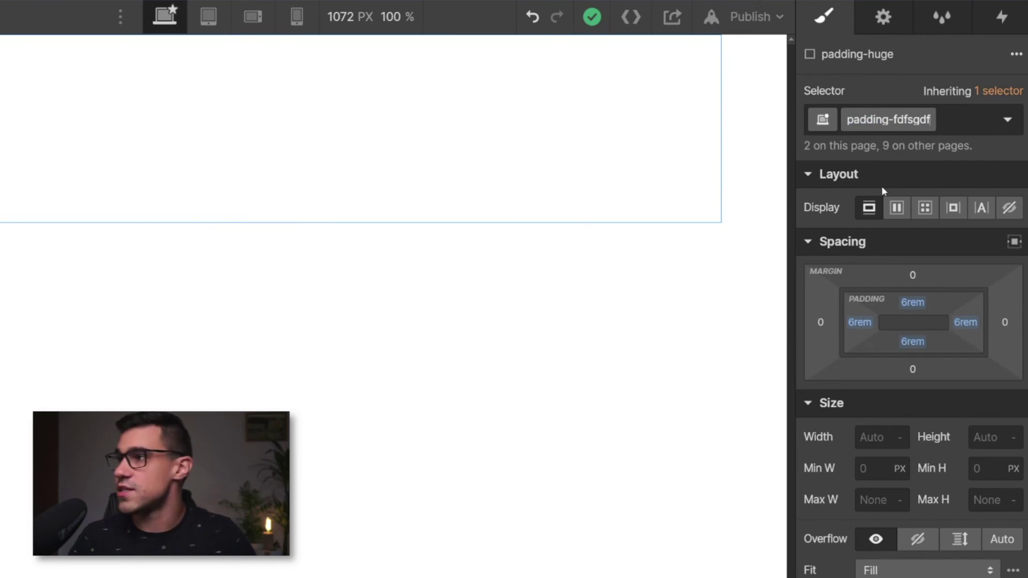
pyautogui.press('BackSpace')
pyautogui.press('BackSpace')
pyautogui.press('BackSpace')
pyautogui.press('BackSpace')
pyautogui.press('BackSpace')
pyautogui.press('BackSpace')
pyautogui.press('BackSpace')
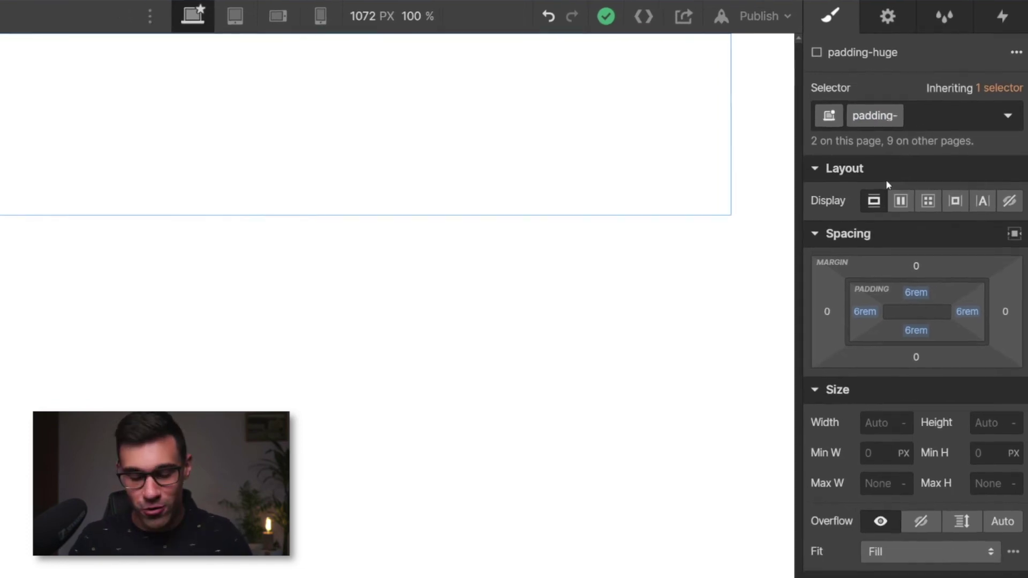
pyautogui.press('Escape')
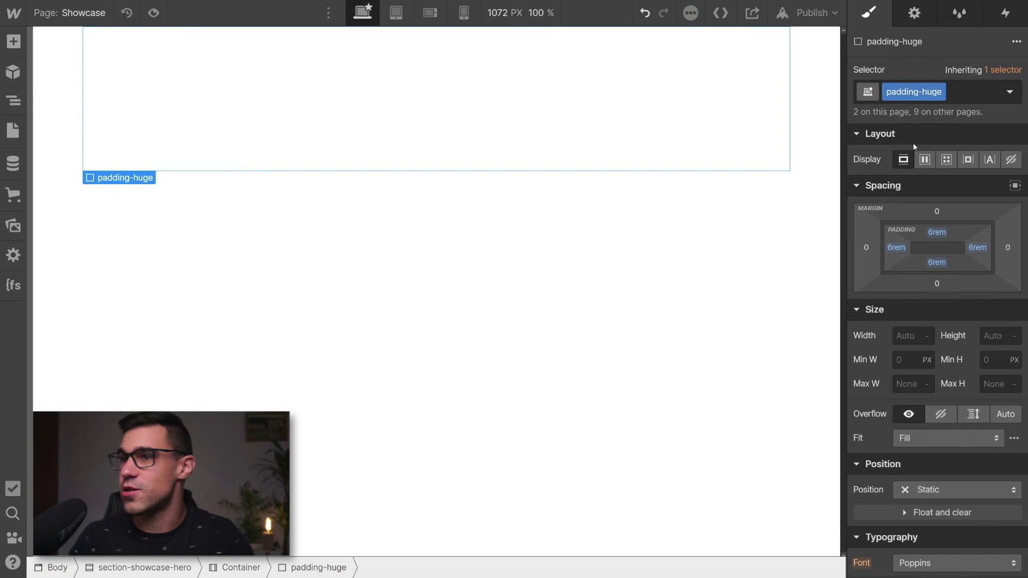